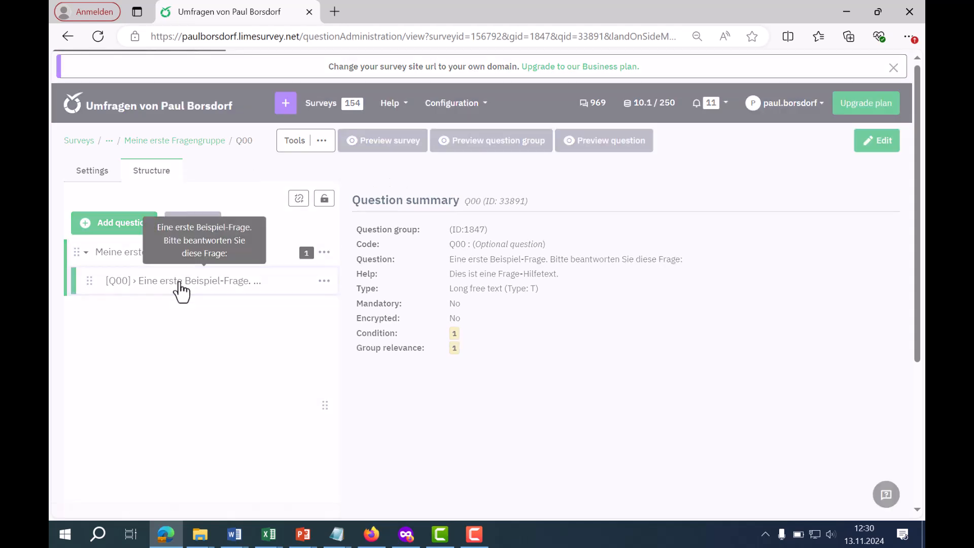
# Preview question Q00 on its own and its question group Meine erste Fragengruppe, closing each preview
pyautogui.click(179, 285)
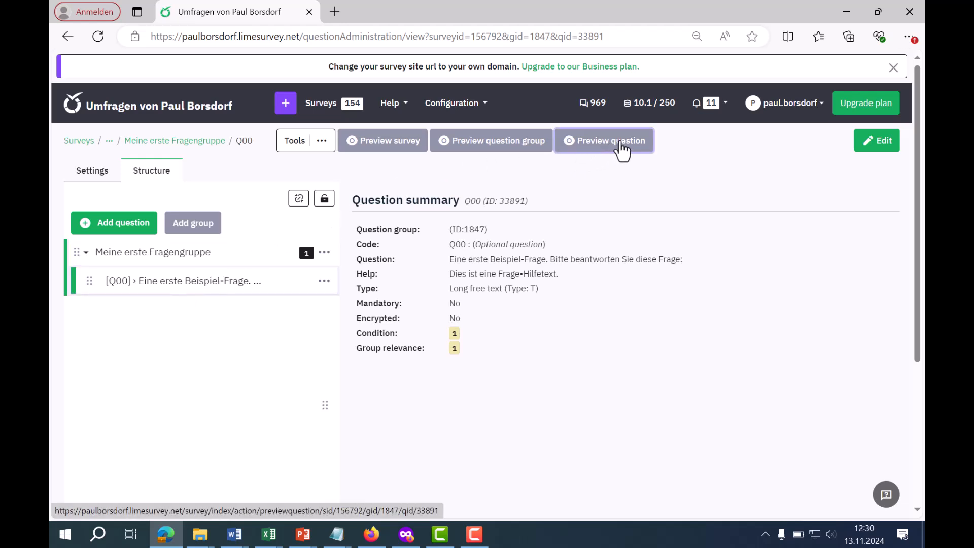
pyautogui.click(620, 144)
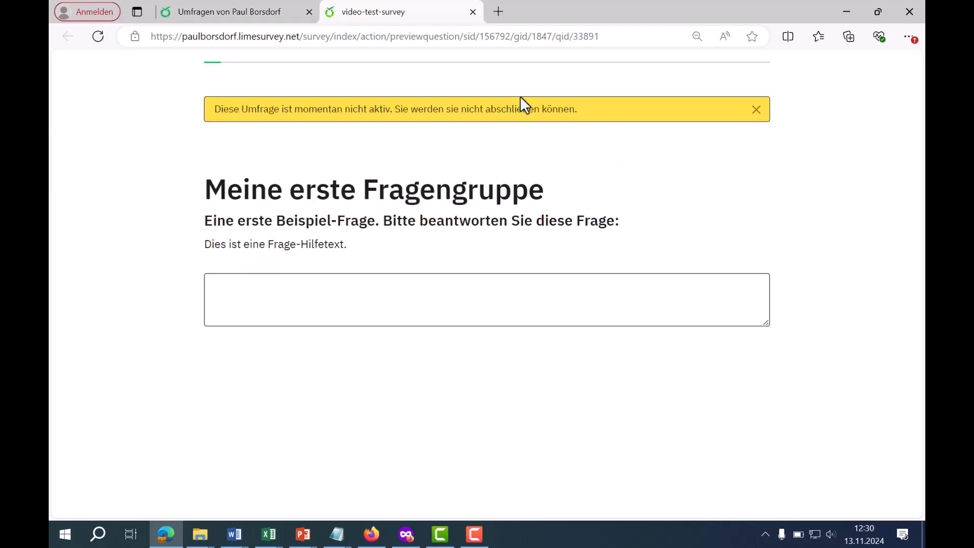
pyautogui.click(473, 12)
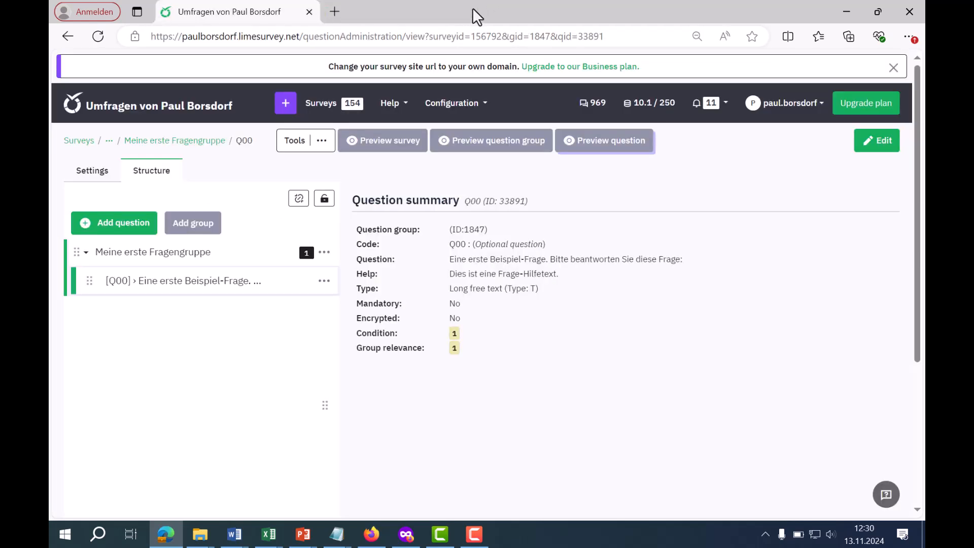
pyautogui.click(512, 153)
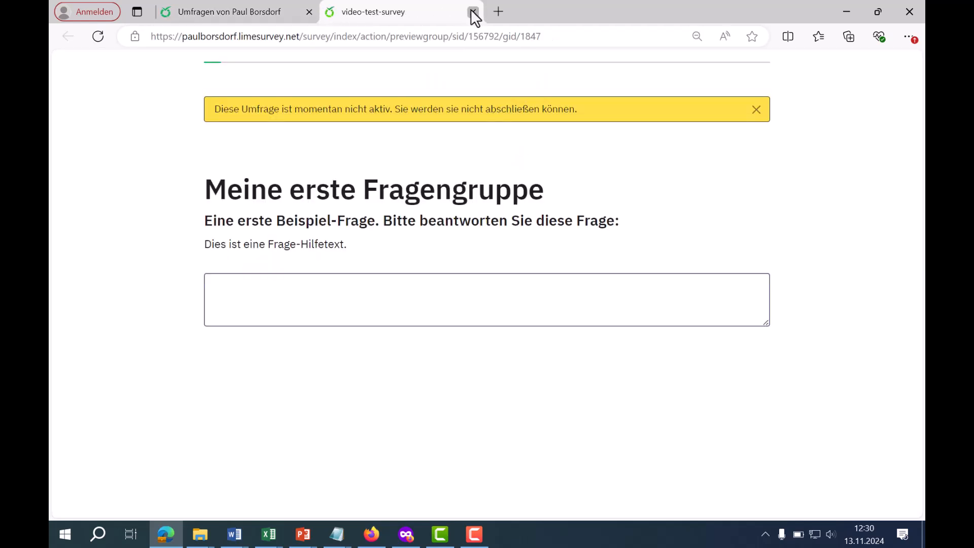
pyautogui.click(473, 11)
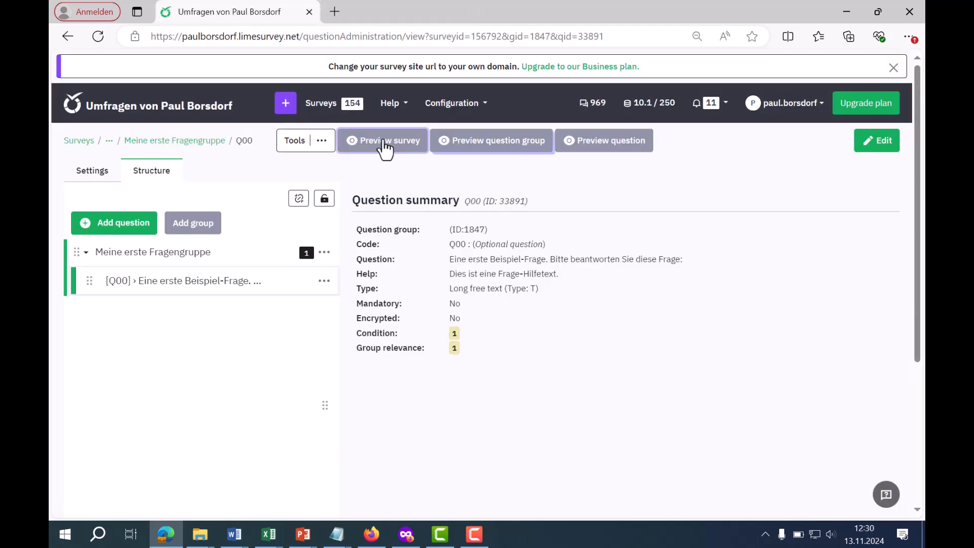
# Preview the whole survey, advance from the welcome page to the first question group, and close the preview
pyautogui.click(385, 147)
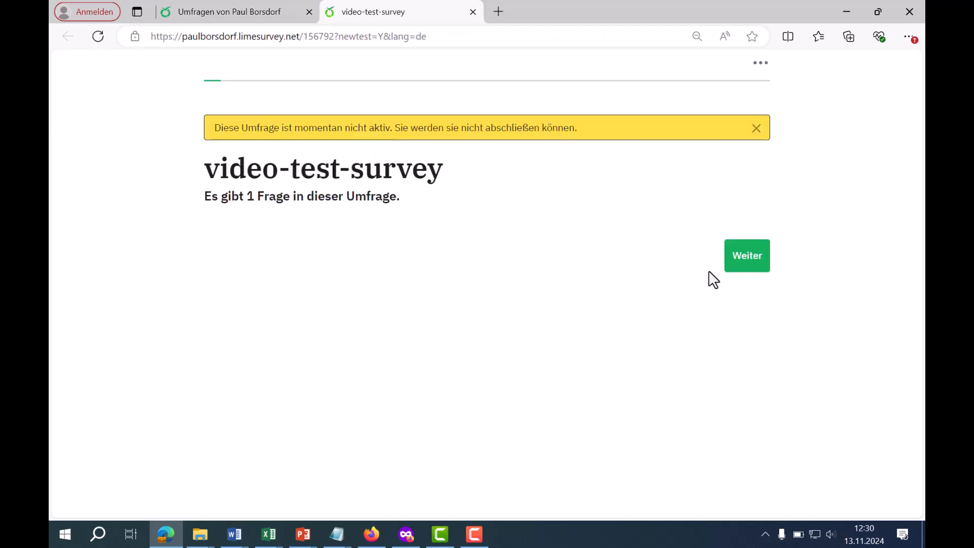
pyautogui.click(746, 258)
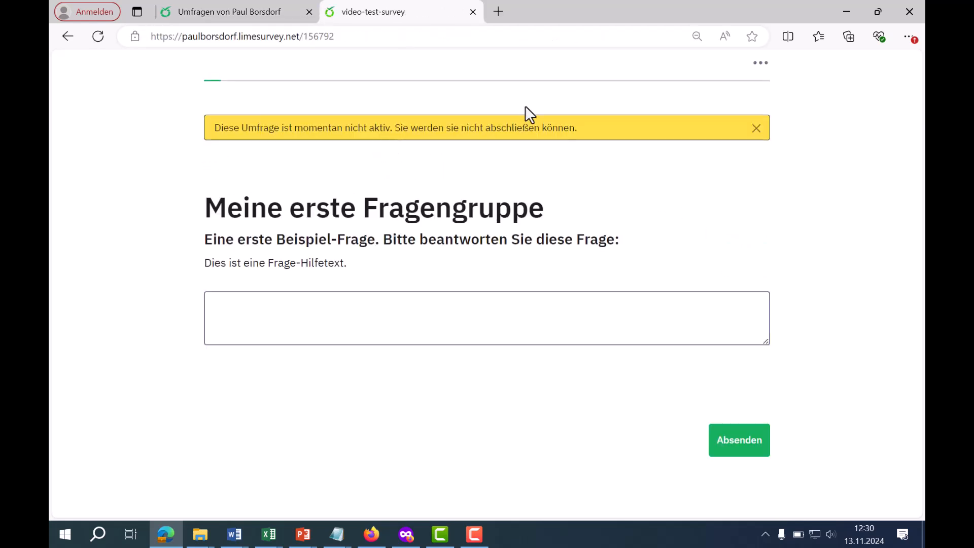
pyautogui.click(472, 12)
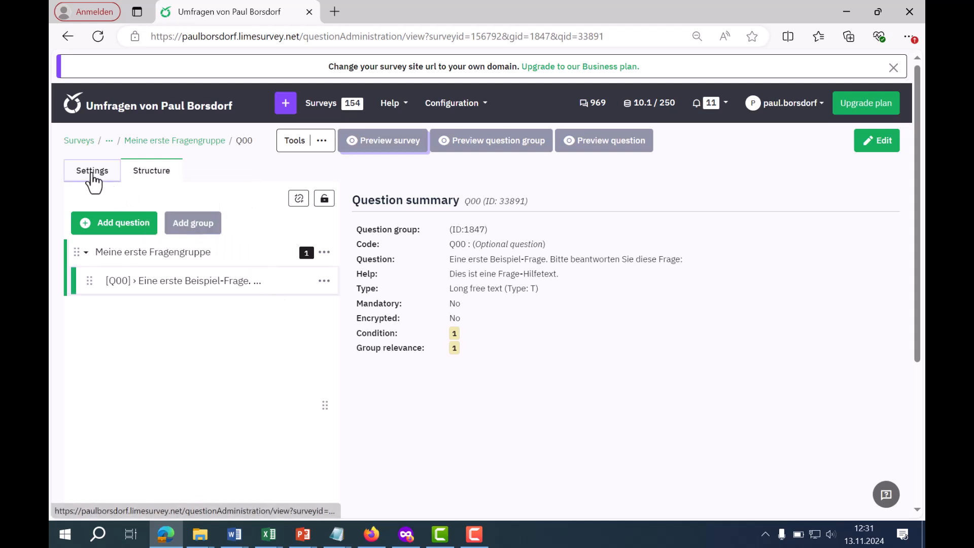
# Activate video-test-survey from its overview in open-access mode, leaving all response-saving options off
pyautogui.click(93, 174)
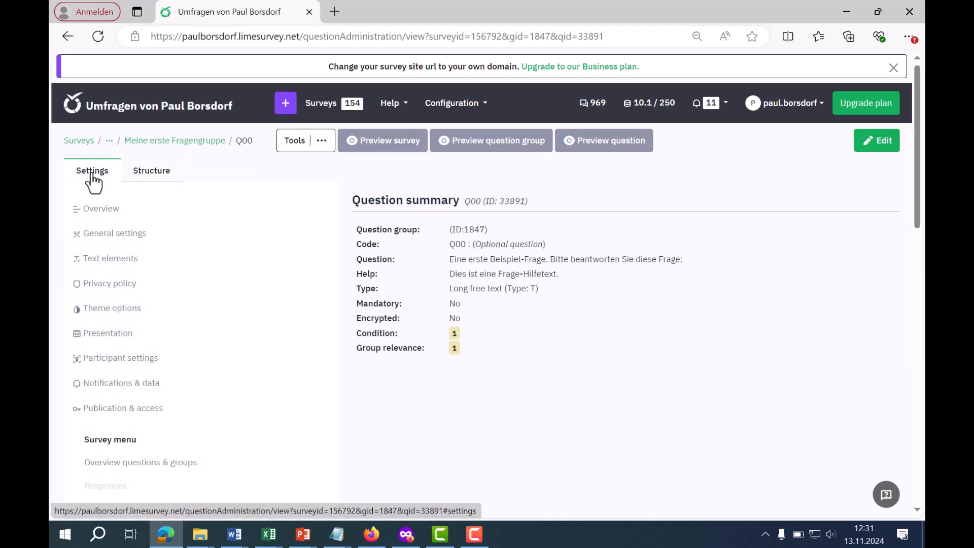
pyautogui.click(100, 218)
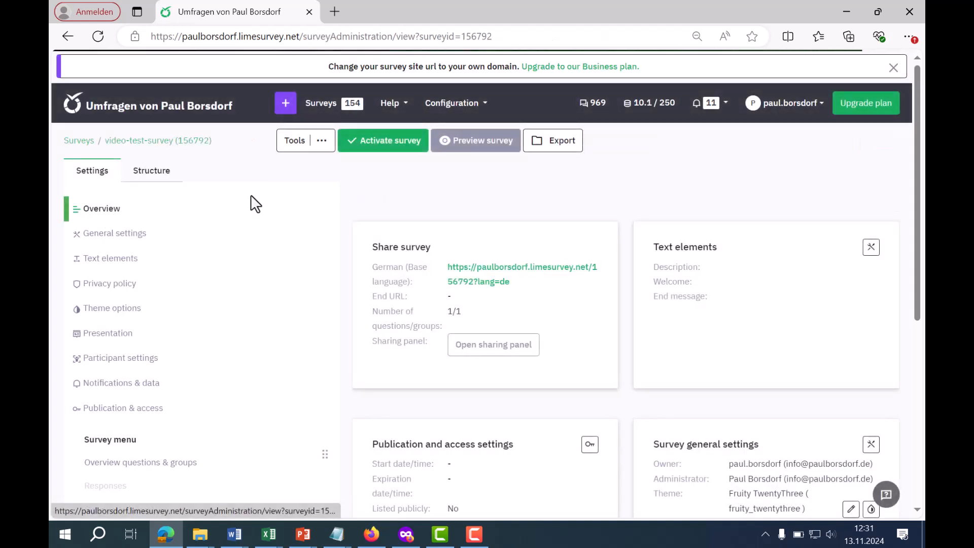
pyautogui.click(381, 142)
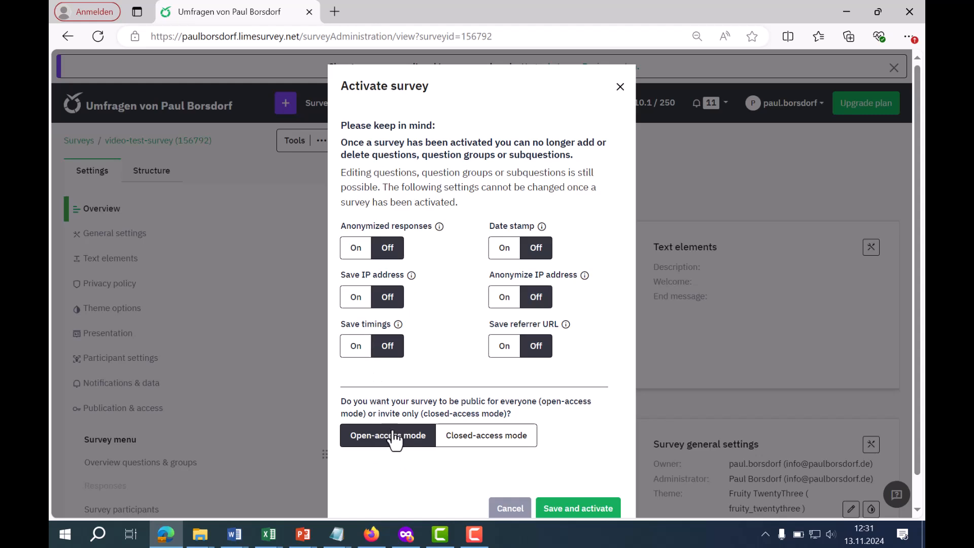
pyautogui.click(488, 449)
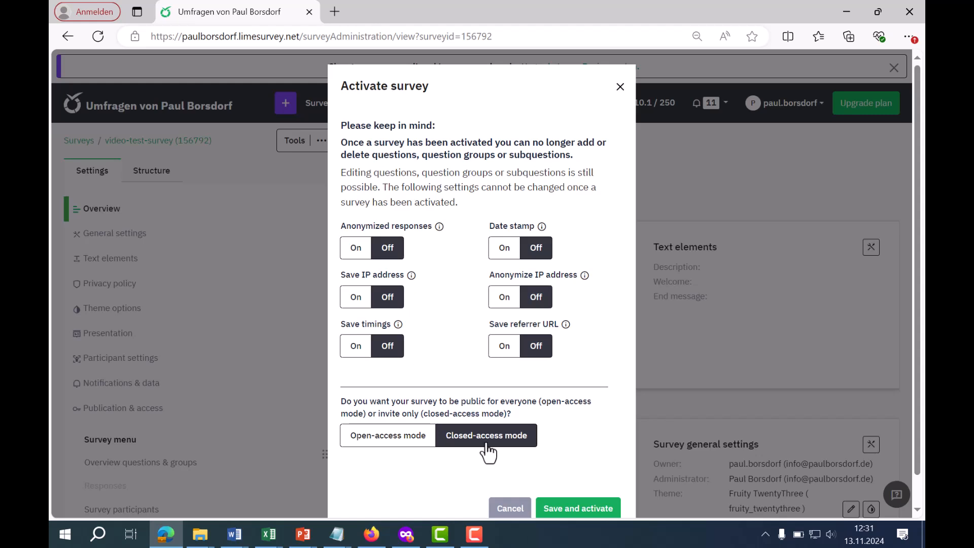
pyautogui.click(410, 444)
pyautogui.click(572, 513)
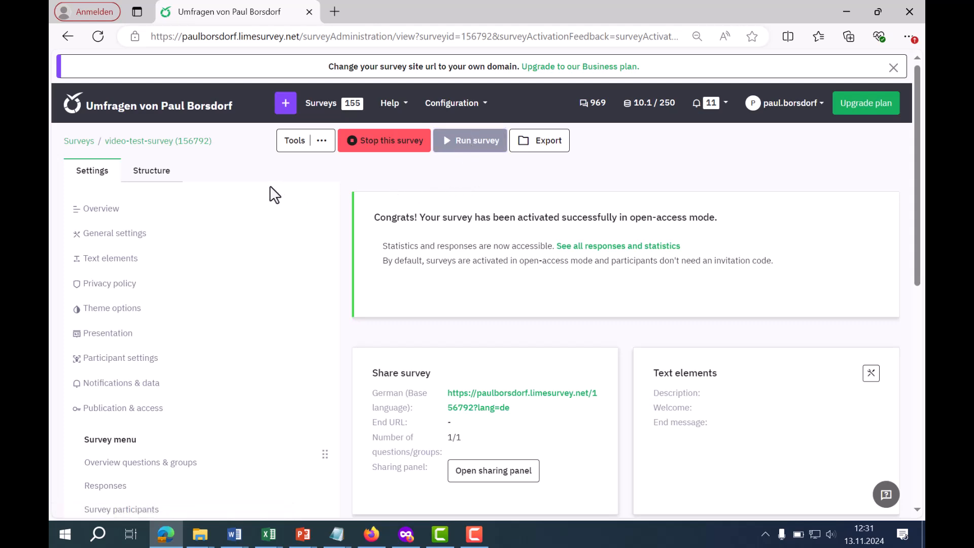
# Examine the survey link in the overview and the QR-code, Facebook and Twitter sharing options, closing the sharing dialog
pyautogui.click(111, 215)
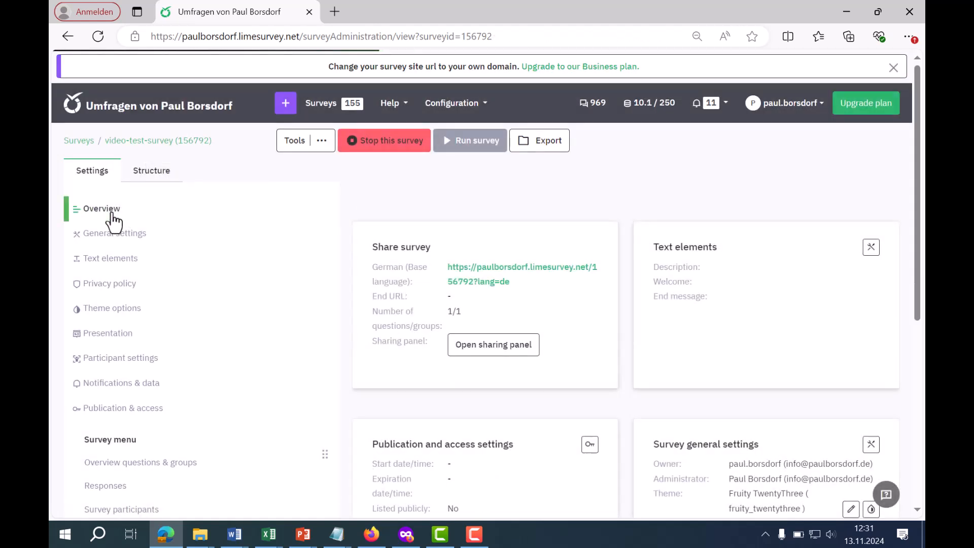
pyautogui.moveTo(512, 283); pyautogui.dragTo(458, 262)
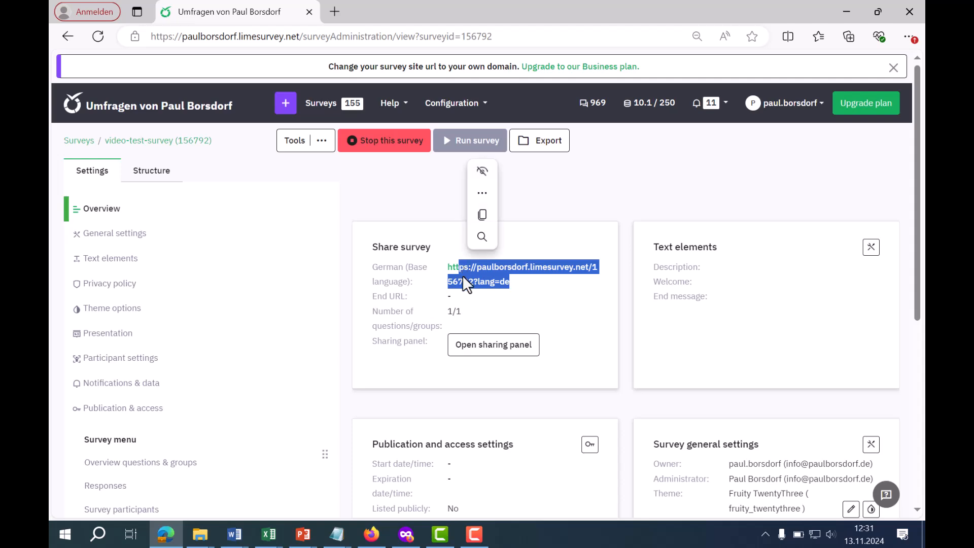
pyautogui.click(485, 347)
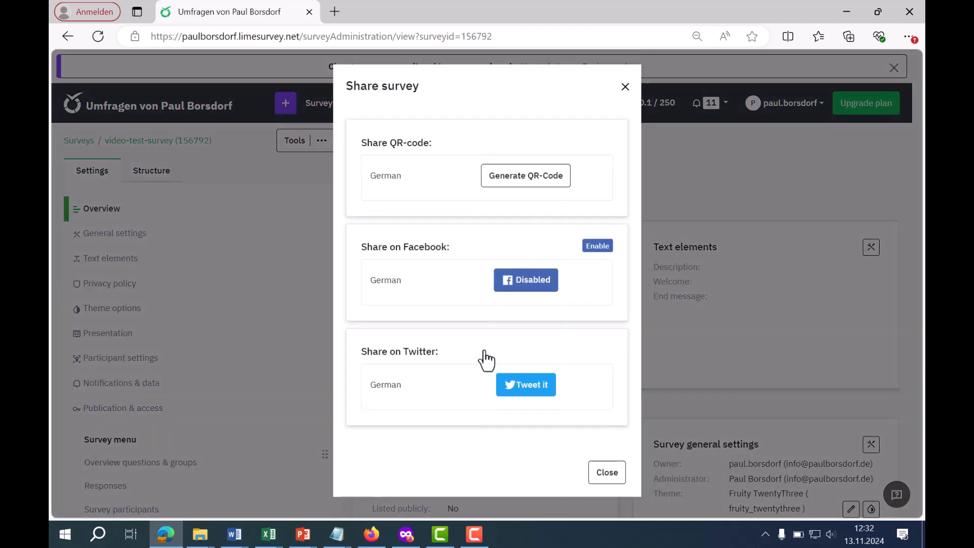
pyautogui.moveTo(433, 144); pyautogui.dragTo(353, 142)
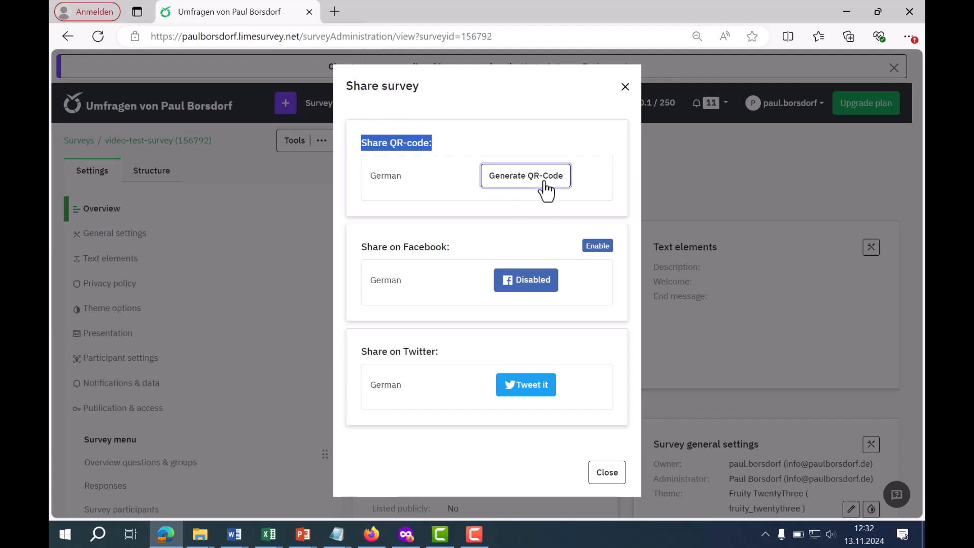
pyautogui.click(626, 88)
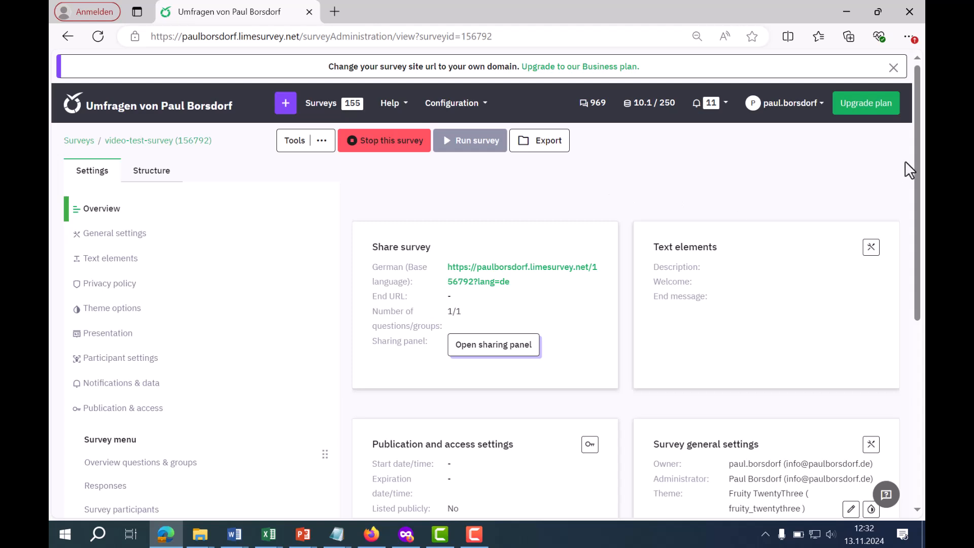
# Open the survey's responses and view the available response export options
pyautogui.moveTo(917, 154); pyautogui.dragTo(923, 244)
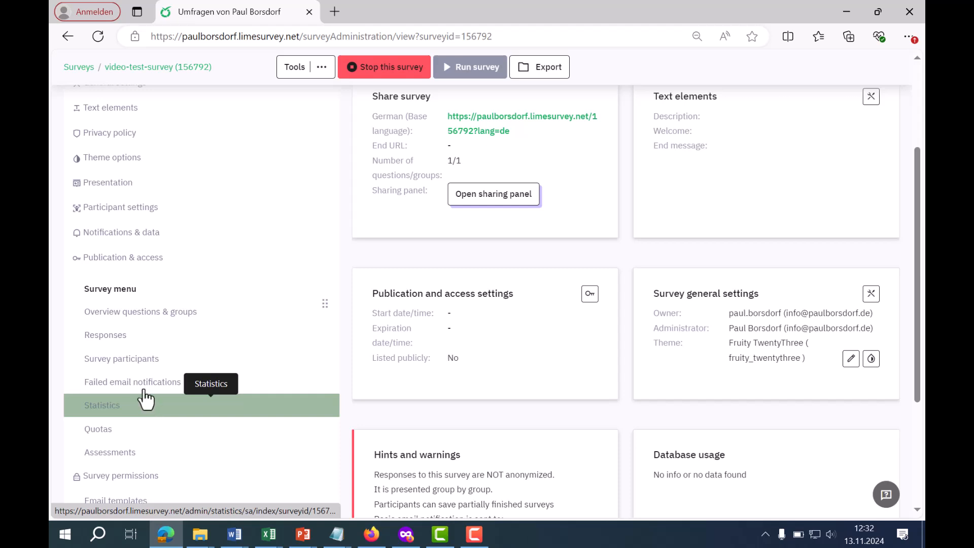
pyautogui.click(136, 344)
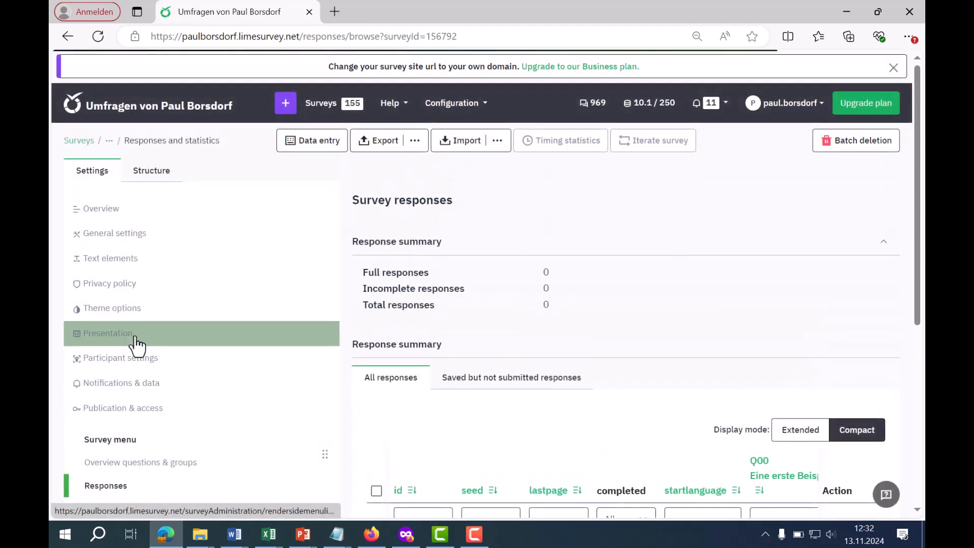
pyautogui.click(415, 142)
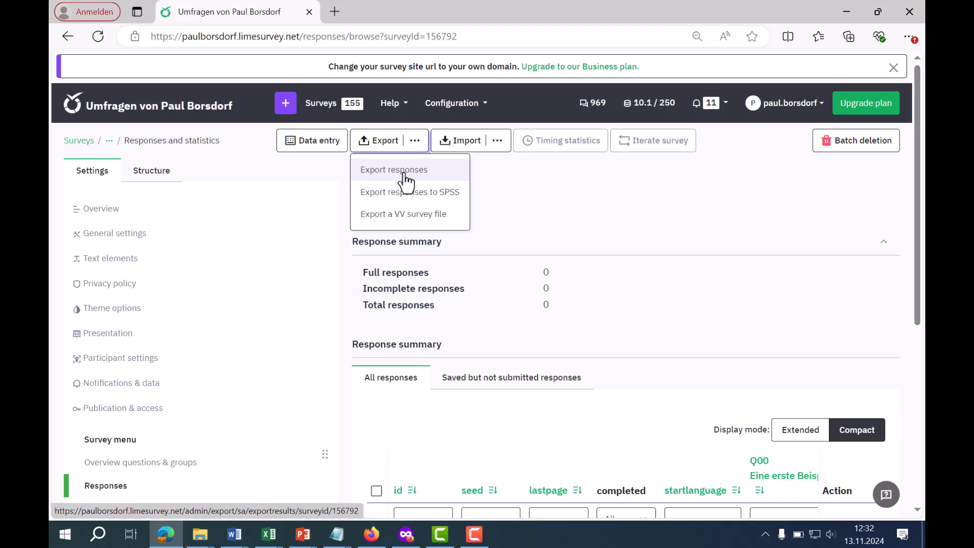
# Stop the survey from its overview by deactivating it, after reviewing the Expiration and Deactivation conditions, and examine the renamed responses table notice
pyautogui.click(155, 219)
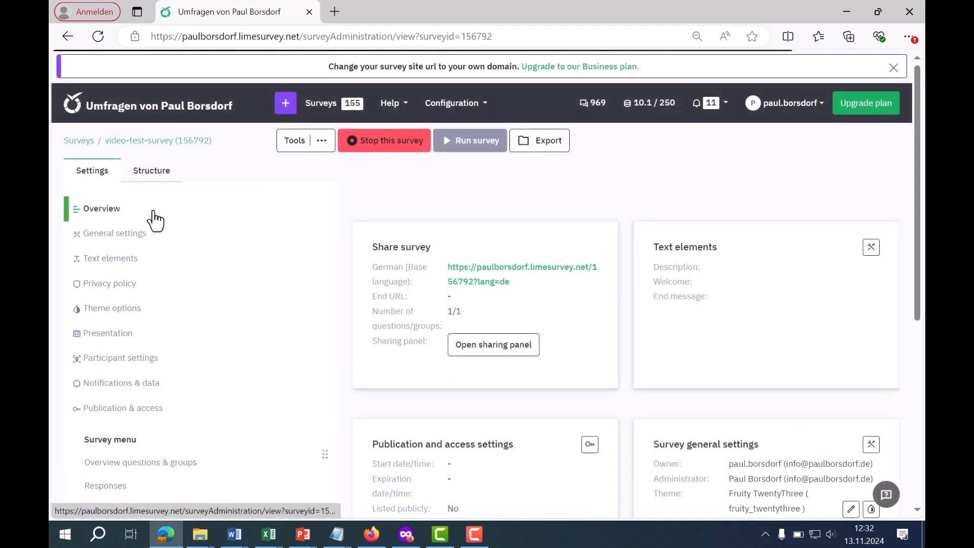
pyautogui.click(392, 144)
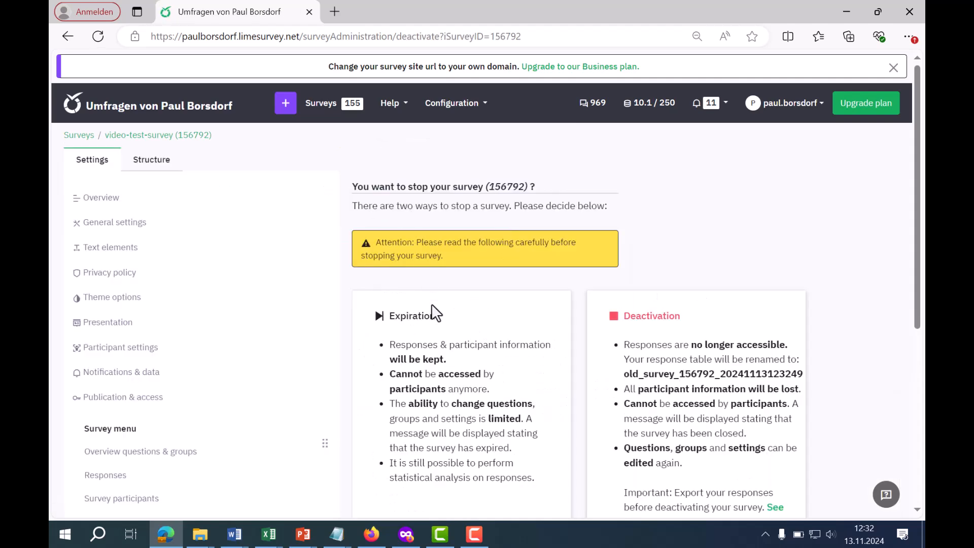
pyautogui.moveTo(436, 324); pyautogui.dragTo(390, 320)
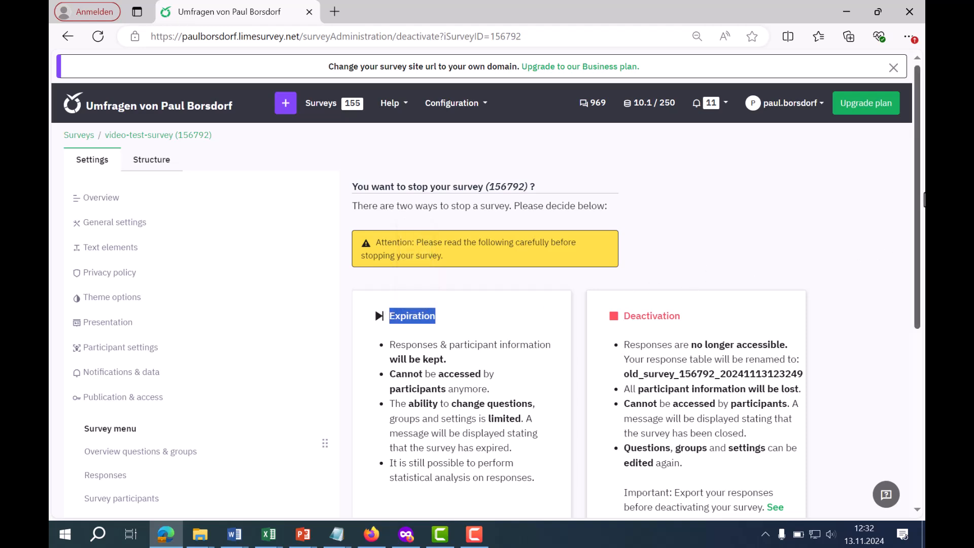
pyautogui.moveTo(920, 186); pyautogui.dragTo(920, 271)
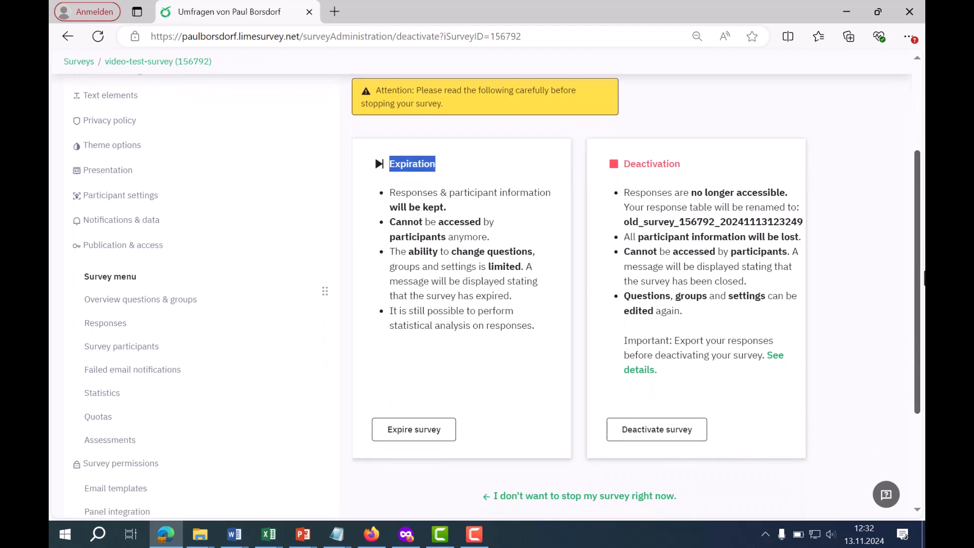
pyautogui.moveTo(497, 235); pyautogui.dragTo(383, 223)
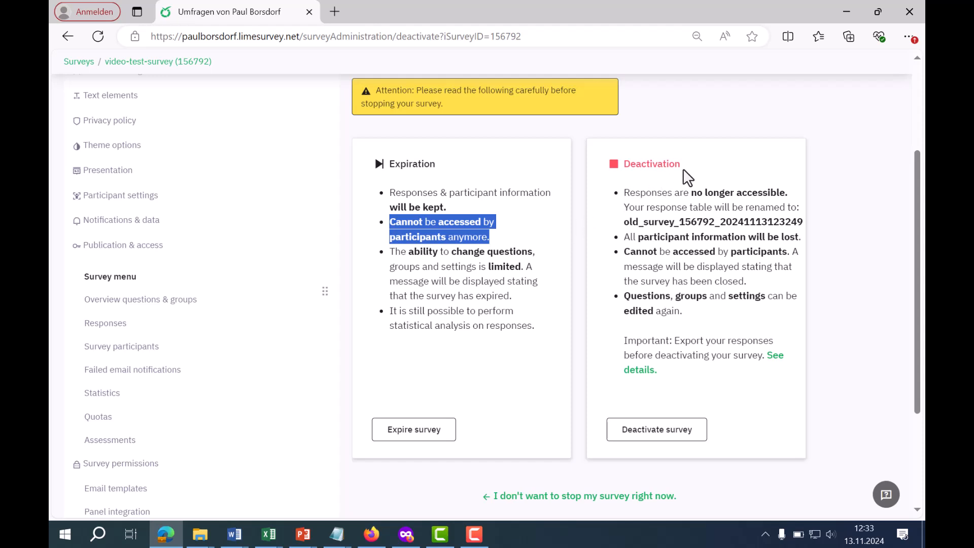
pyautogui.moveTo(694, 163); pyautogui.dragTo(625, 168)
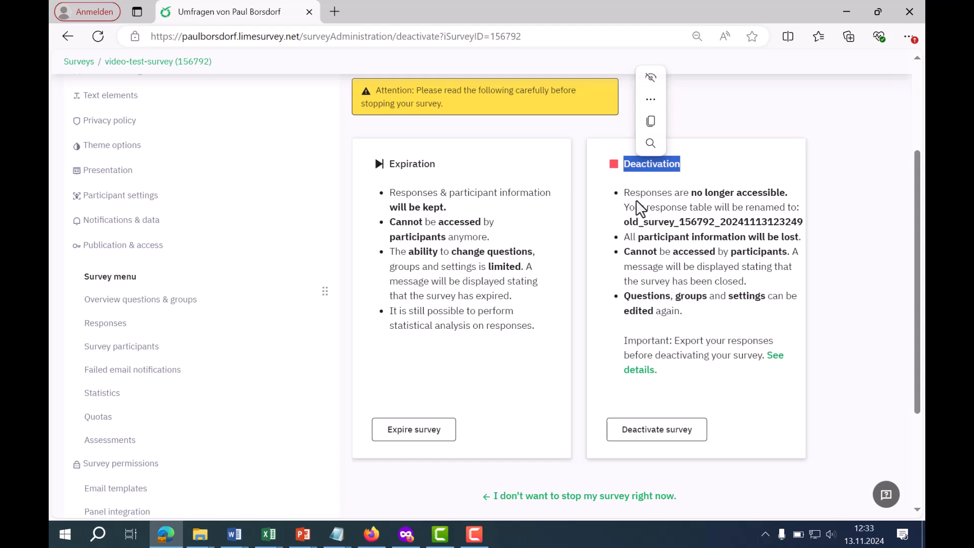
pyautogui.moveTo(625, 194); pyautogui.dragTo(800, 195)
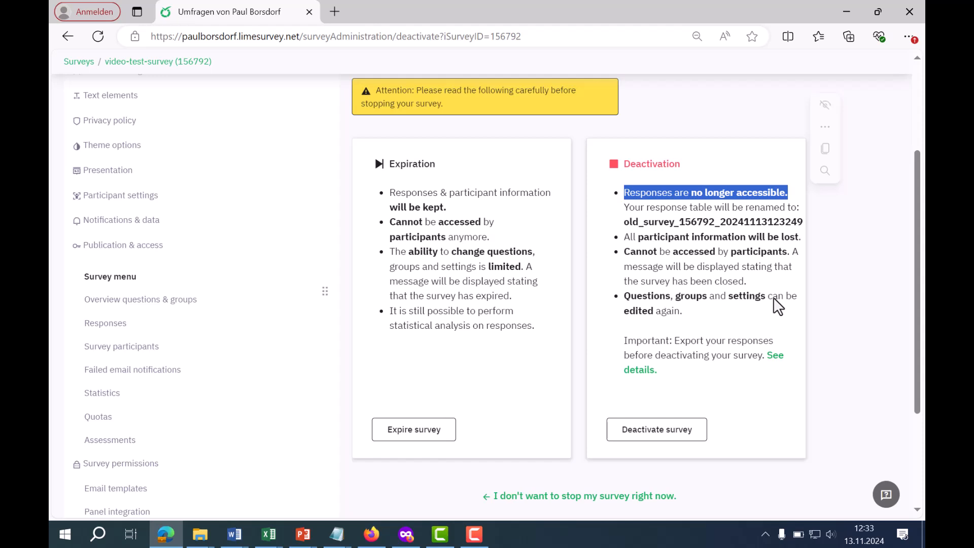
pyautogui.click(655, 432)
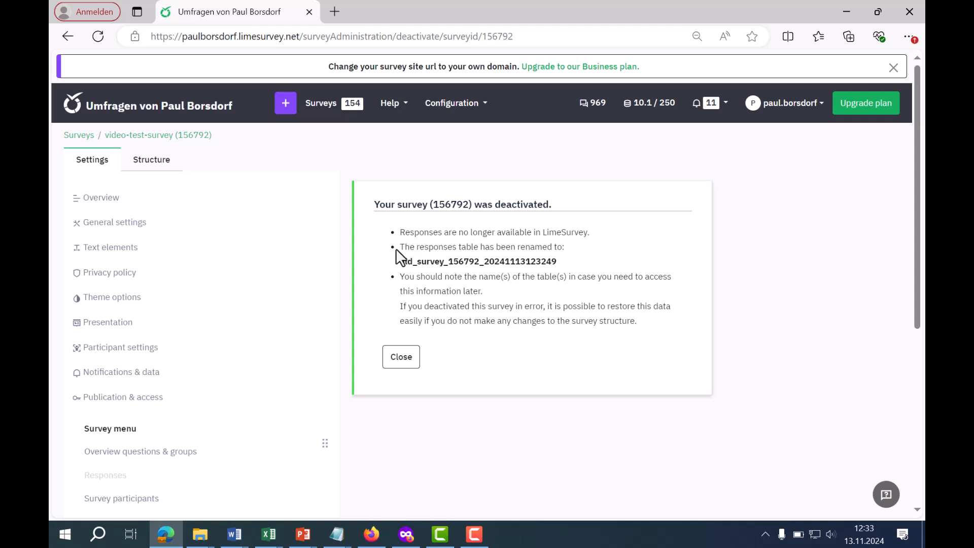
pyautogui.moveTo(399, 247); pyautogui.dragTo(580, 257)
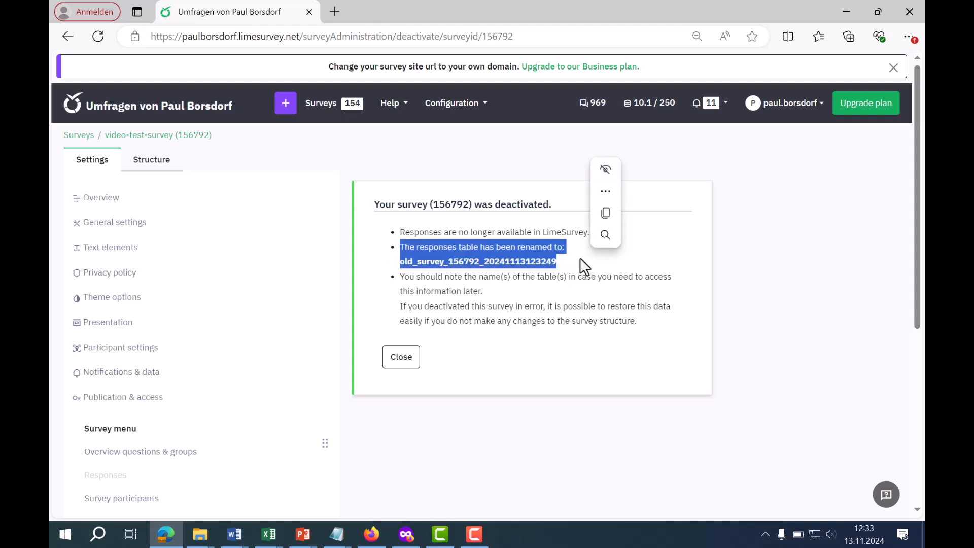